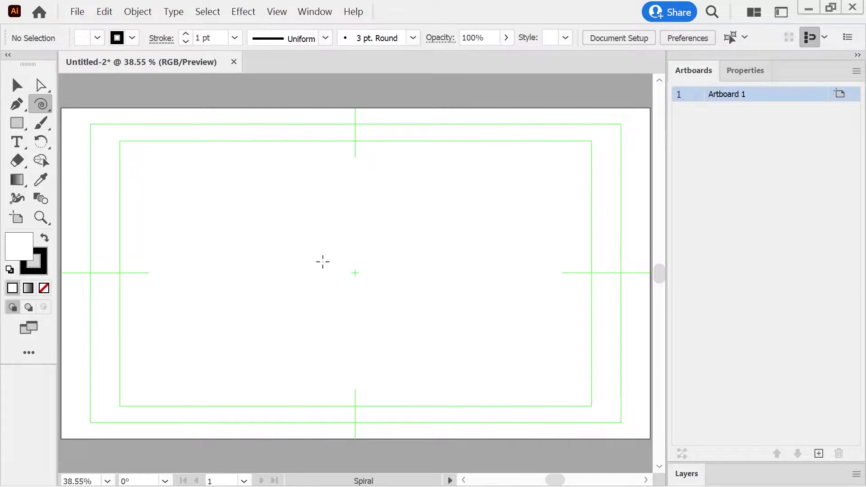
# Draw a spiral and centre it horizontally and vertically on the artboard.
pyautogui.moveTo(316, 270); pyautogui.dragTo(422, 290)
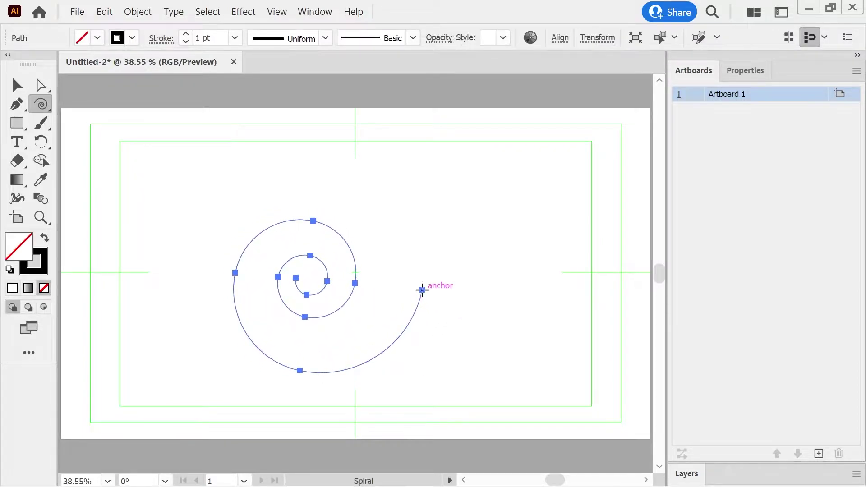
pyautogui.click(560, 37)
pyautogui.click(419, 86)
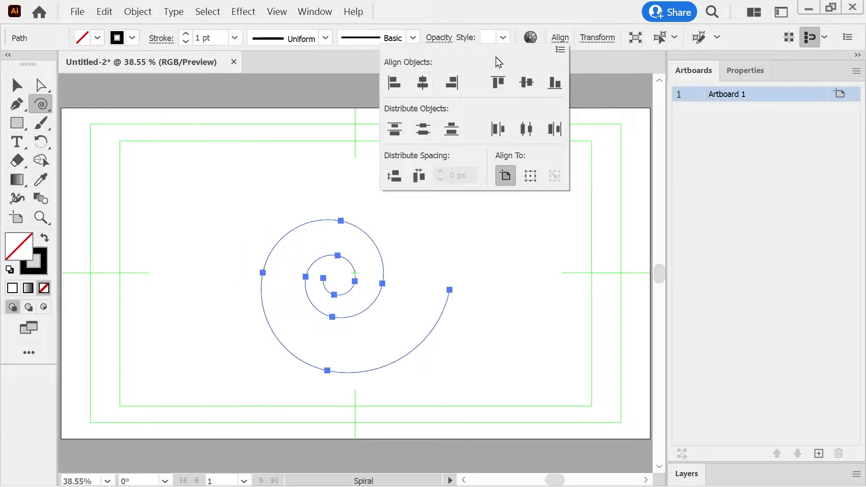
pyautogui.click(533, 86)
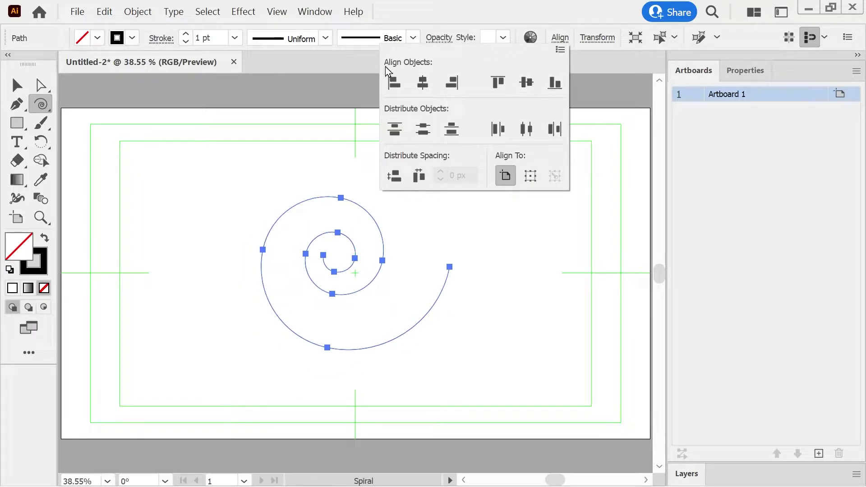
# Give the spiral a 4 pt yellow stroke.
pyautogui.click(185, 35)
pyautogui.click(186, 35)
pyautogui.click(185, 34)
pyautogui.click(186, 35)
pyautogui.click(124, 42)
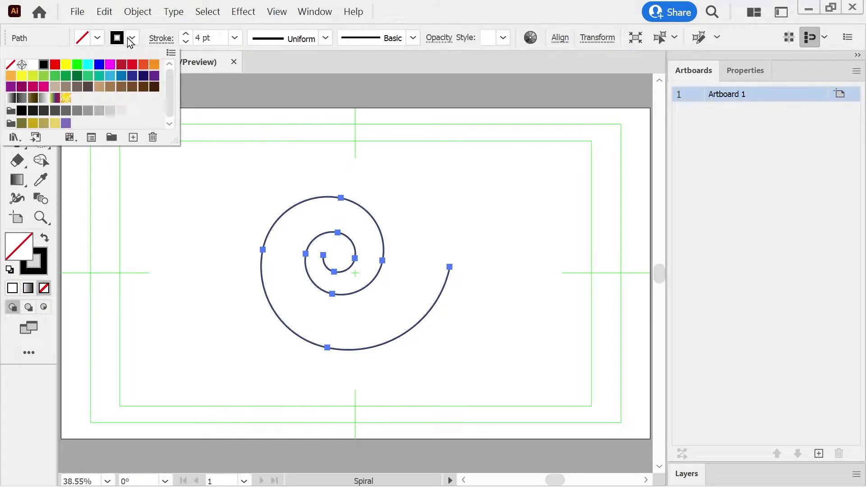
pyautogui.click(66, 66)
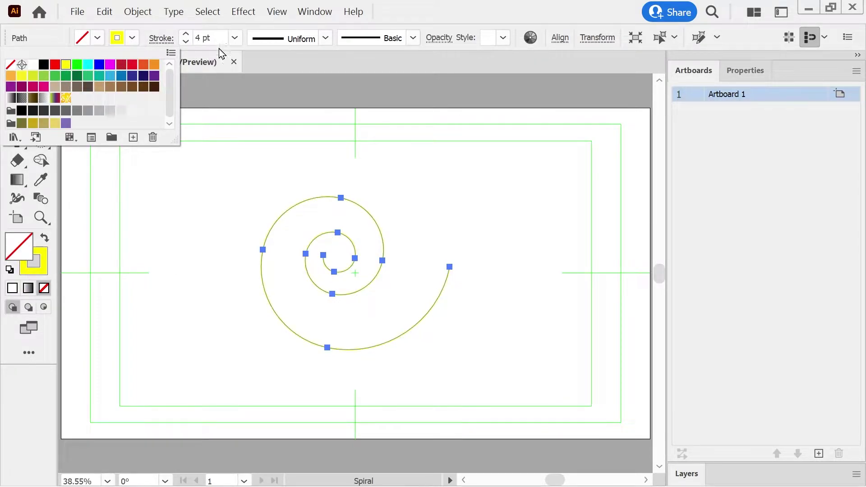
# Raise the stroke to 5 pt and fit the artboard to the selected spiral.
pyautogui.click(186, 36)
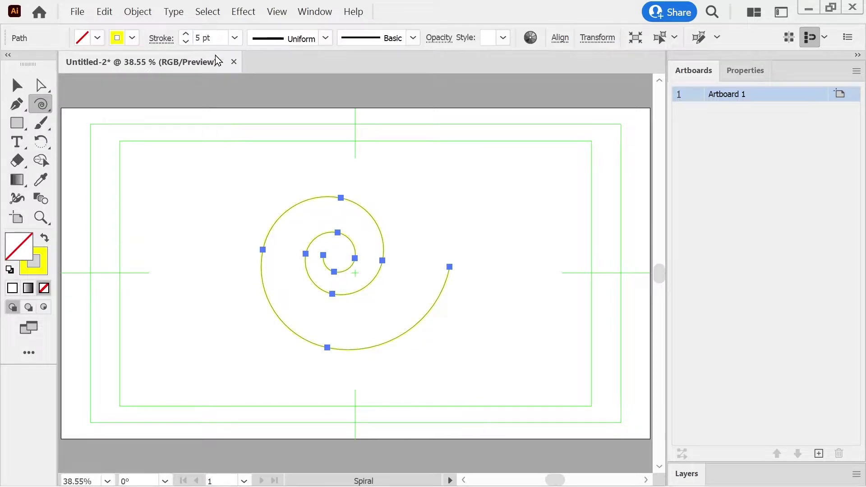
pyautogui.click(137, 11)
pyautogui.moveTo(227, 441)
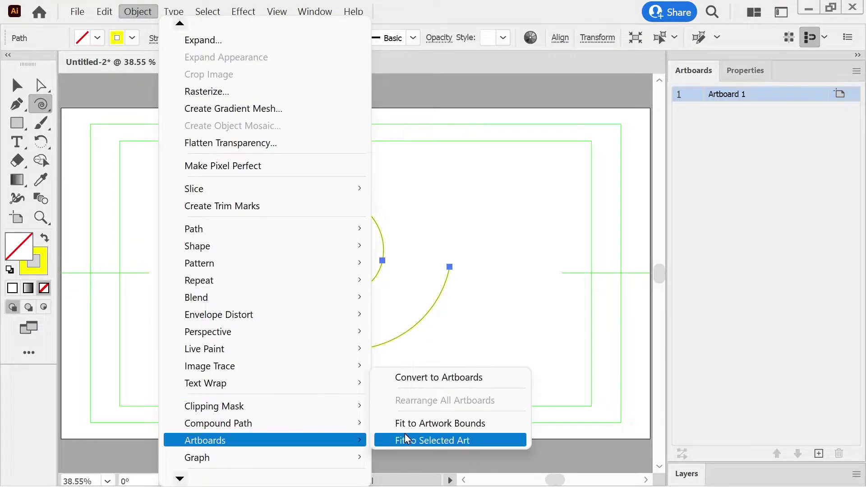
pyautogui.click(426, 427)
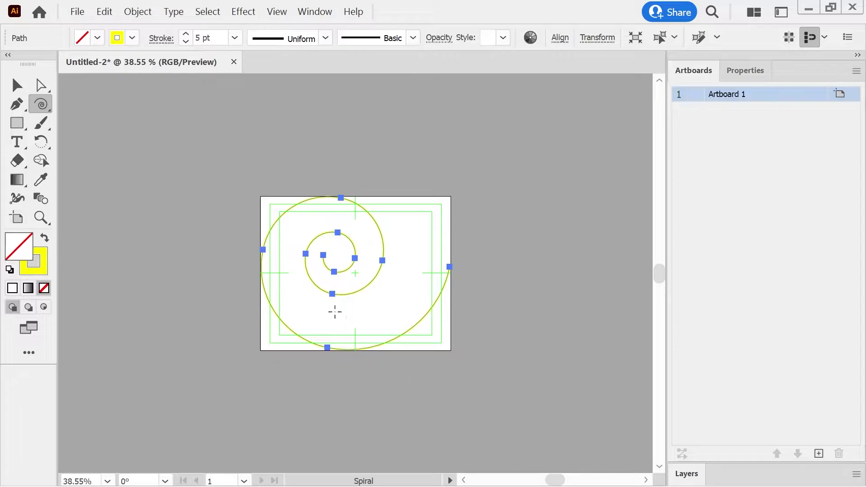
# Save the document as aespiral.ai, accepting the Illustrator options.
pyautogui.click(78, 12)
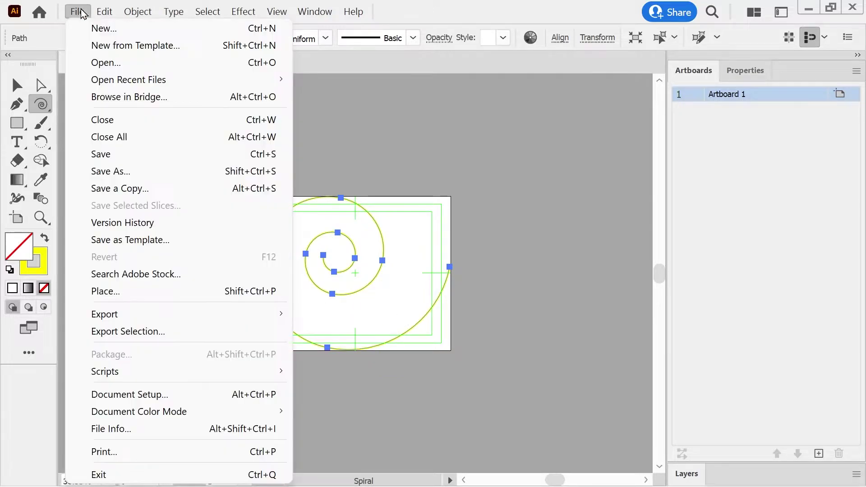
pyautogui.click(124, 171)
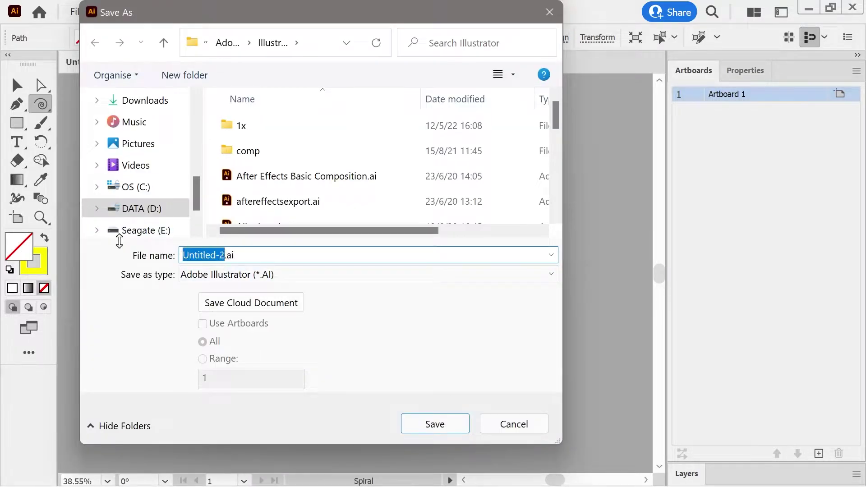
pyautogui.write('aespiral')
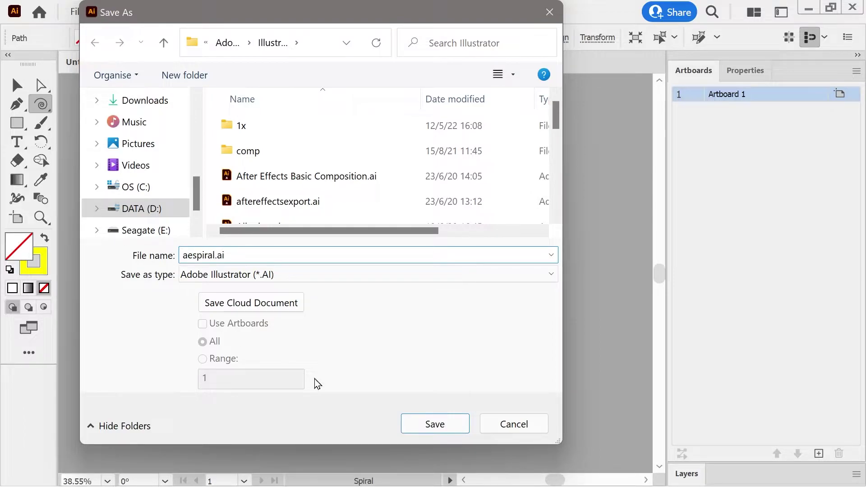
pyautogui.click(418, 426)
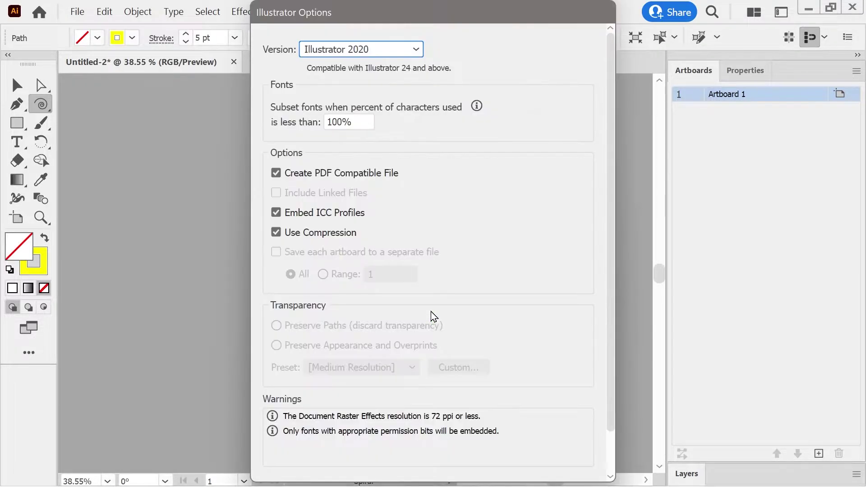
pyautogui.scroll(-2, 431, 311)
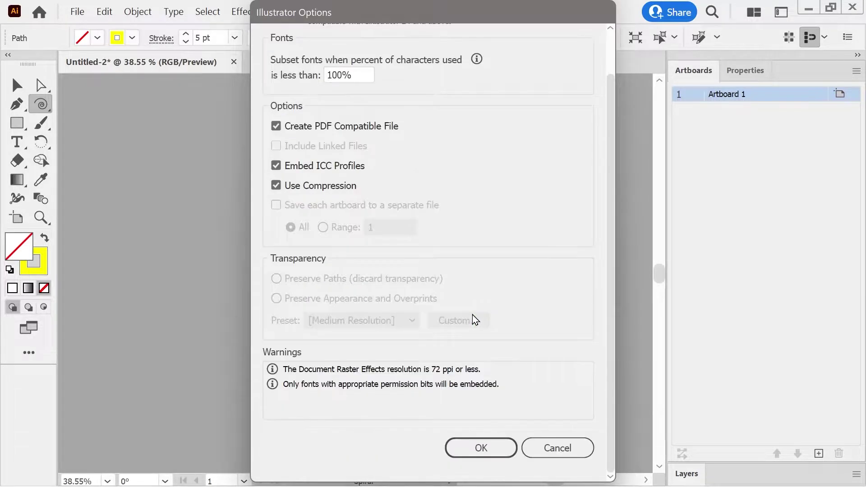
pyautogui.click(481, 449)
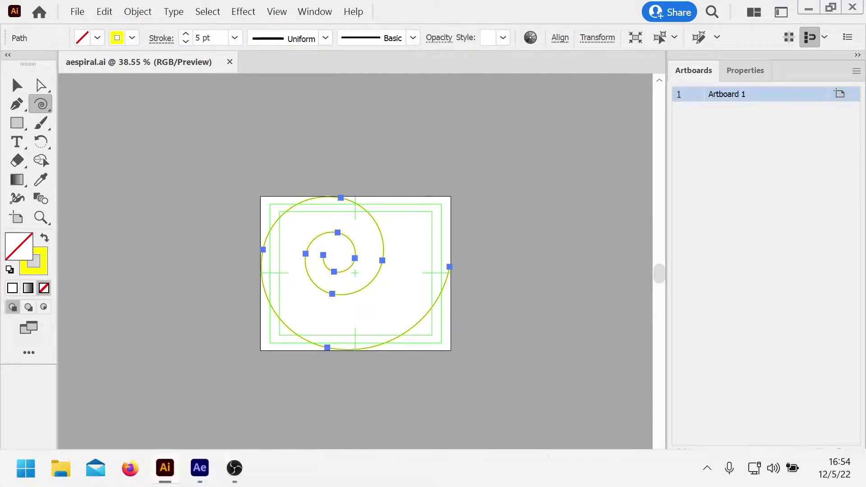
# Import aespiral.ai into After Effects as Footage with Merged Layers (620 x 504).
pyautogui.click(199, 468)
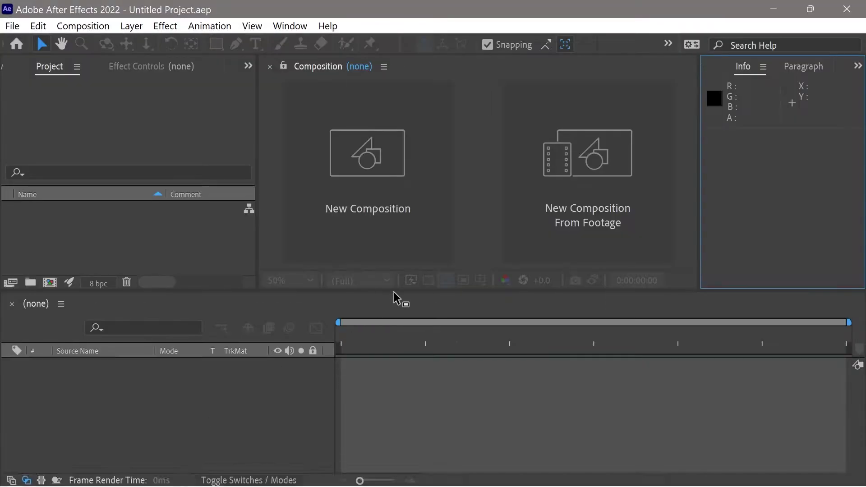
pyautogui.doubleClick(68, 247)
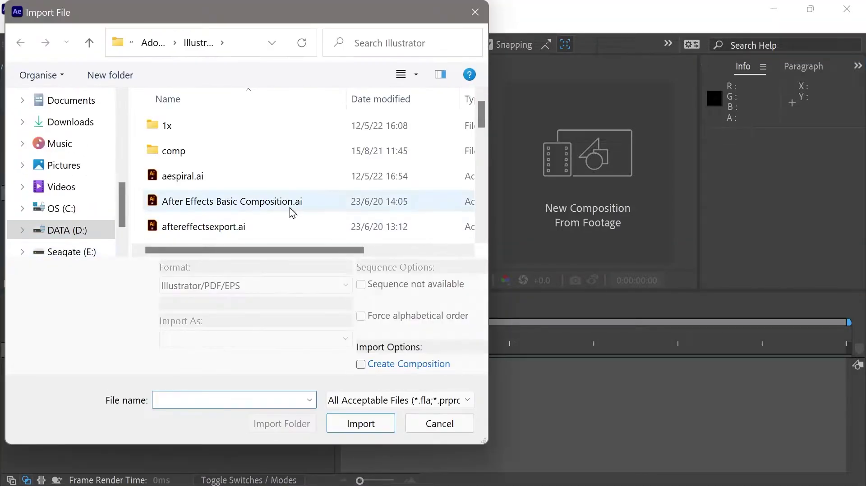
pyautogui.doubleClick(180, 176)
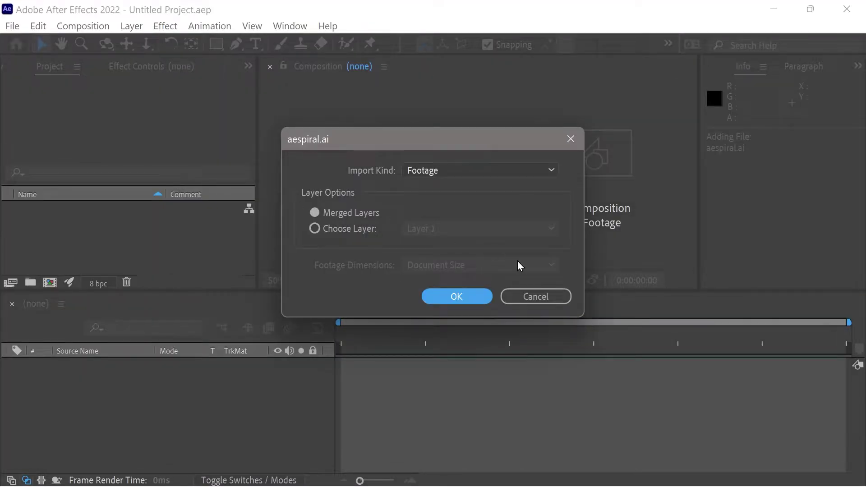
pyautogui.click(316, 228)
pyautogui.click(433, 229)
pyautogui.click(432, 229)
pyautogui.click(321, 213)
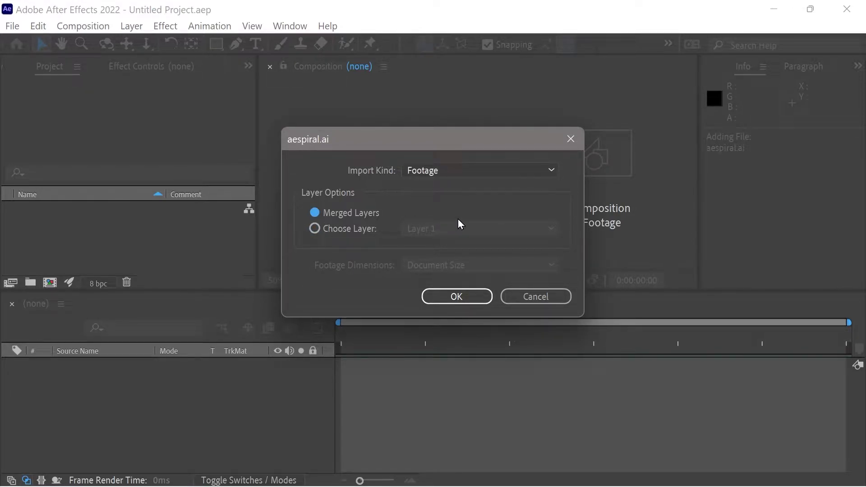
pyautogui.click(455, 299)
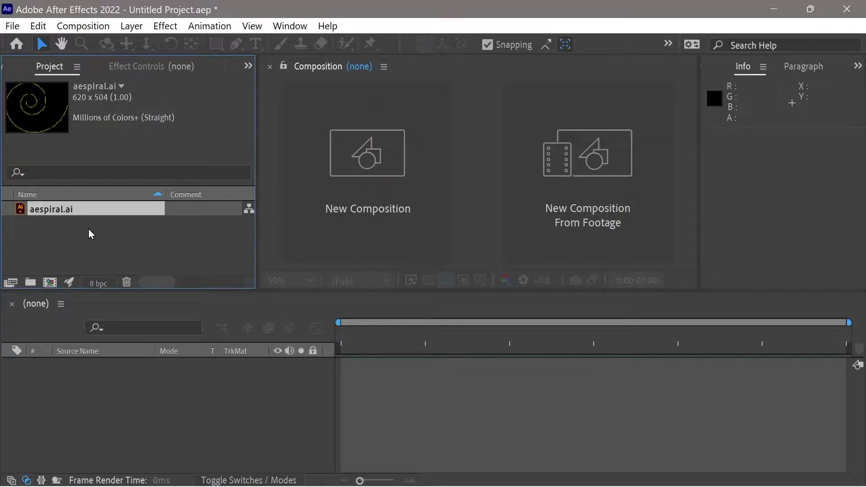
# Create the aespiral composition from aespiral.ai, scrub through it, and select its layer.
pyautogui.moveTo(89, 211); pyautogui.dragTo(50, 284)
pyautogui.moveTo(365, 334); pyautogui.dragTo(336, 334)
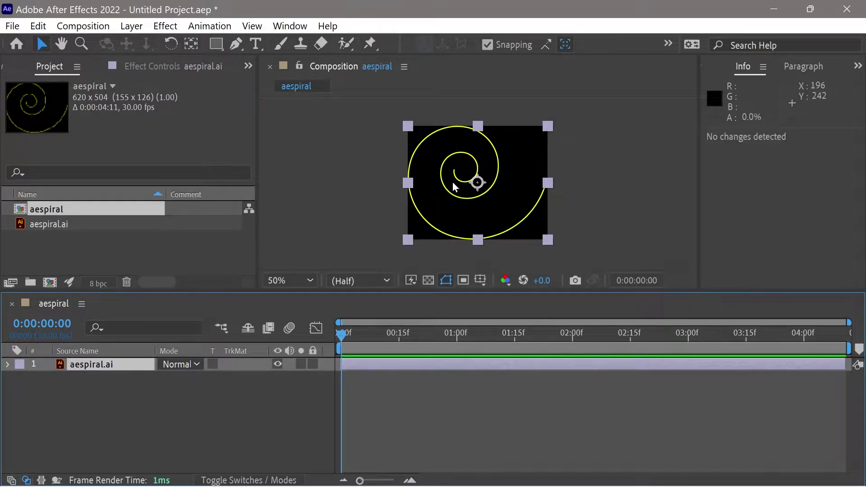
pyautogui.click(88, 413)
pyautogui.click(97, 366)
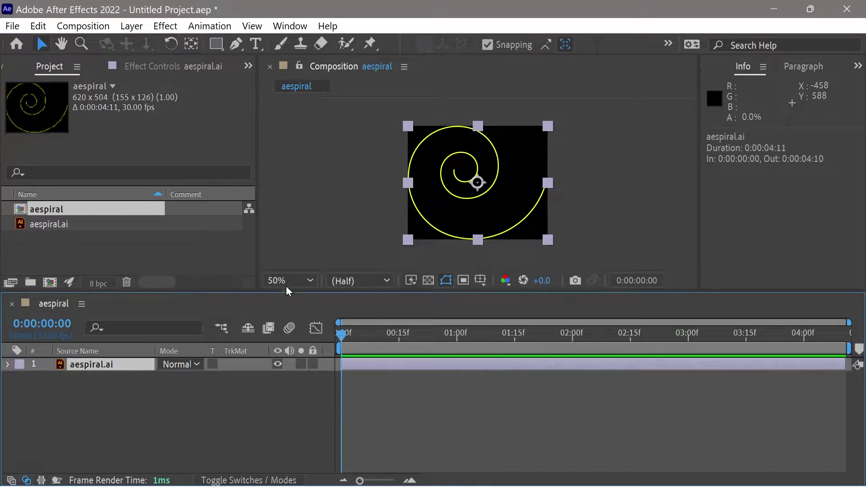
# Open the spiral's original file in Illustrator with Ctrl+E, then return to After Effects.
pyautogui.hotkey('ctrl', 'e')
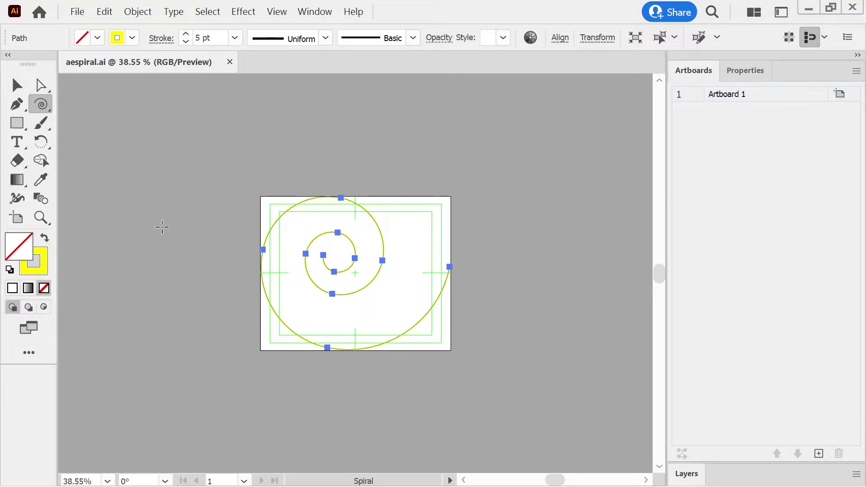
pyautogui.moveTo(163, 485)
pyautogui.click(202, 473)
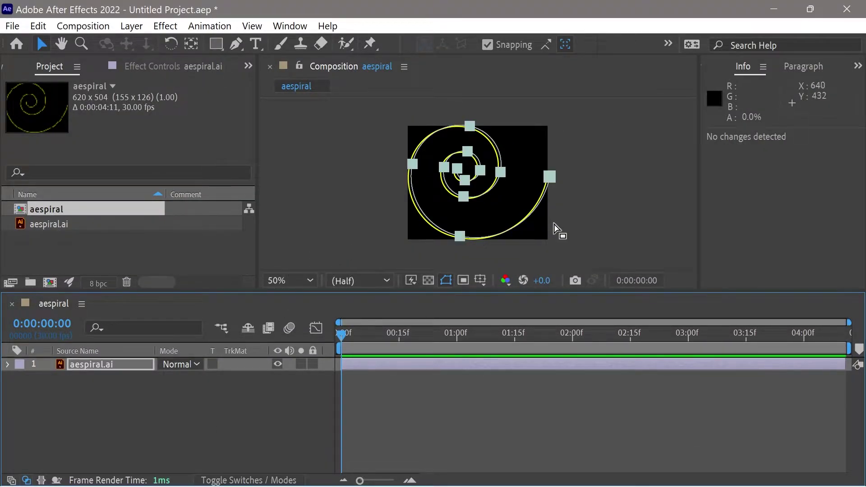
# Free-transform Mask 1 and nudge it by -12, 4 onto the spiral artwork.
pyautogui.click(8, 365)
pyautogui.hotkey('ctrl', 't')
pyautogui.click(86, 391)
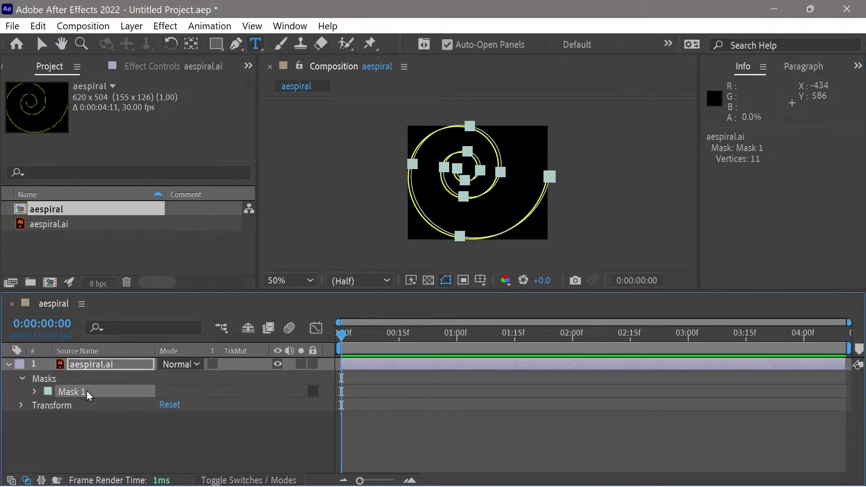
pyautogui.hotkey('ctrl', 't')
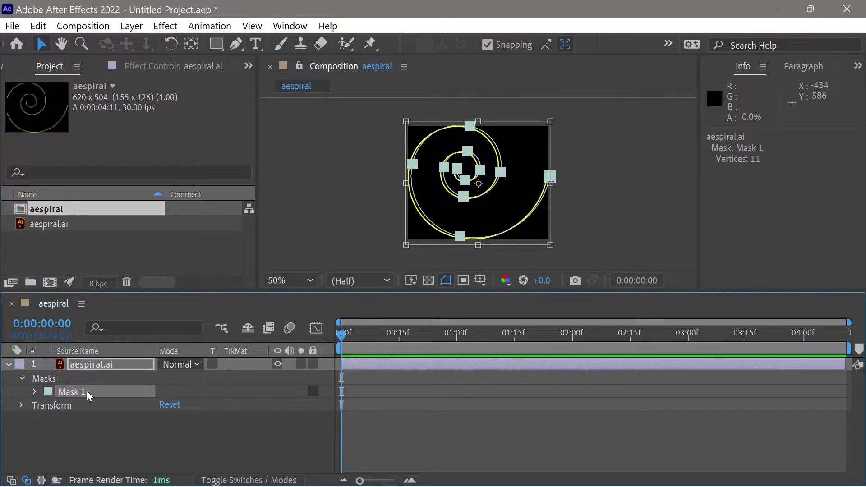
pyautogui.press('Left')
pyautogui.press('Left')
pyautogui.press('Left')
pyautogui.press('Left')
pyautogui.press('Left')
pyautogui.press('Left')
pyautogui.press('Left')
pyautogui.press('Left')
pyautogui.press('Left')
pyautogui.press('Left')
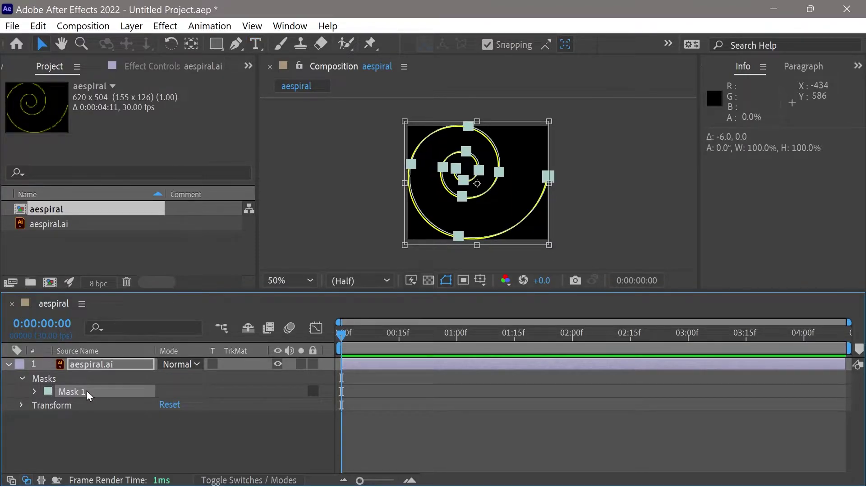
pyautogui.press('Left')
pyautogui.press('Left')
pyautogui.press('Down')
pyautogui.press('Down')
pyautogui.press('Down')
pyautogui.press('Down')
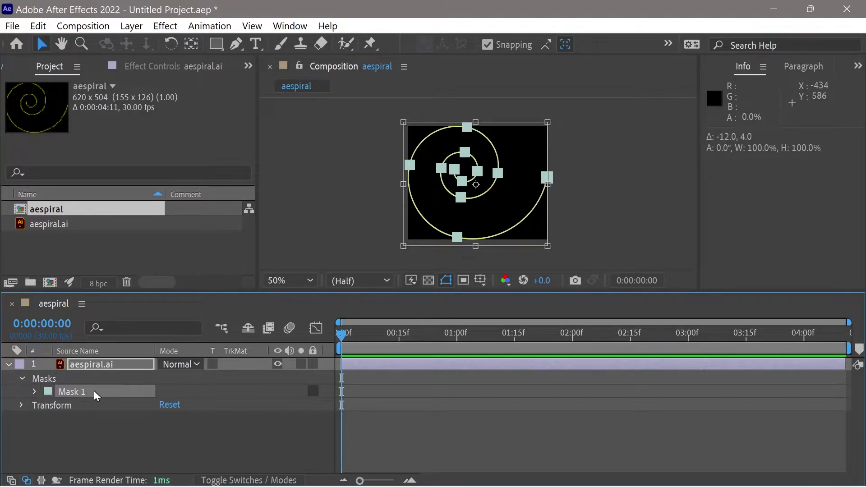
# Apply the Stroke effect from Effects & Presets to the spiral layer.
pyautogui.click(248, 66)
pyautogui.click(278, 85)
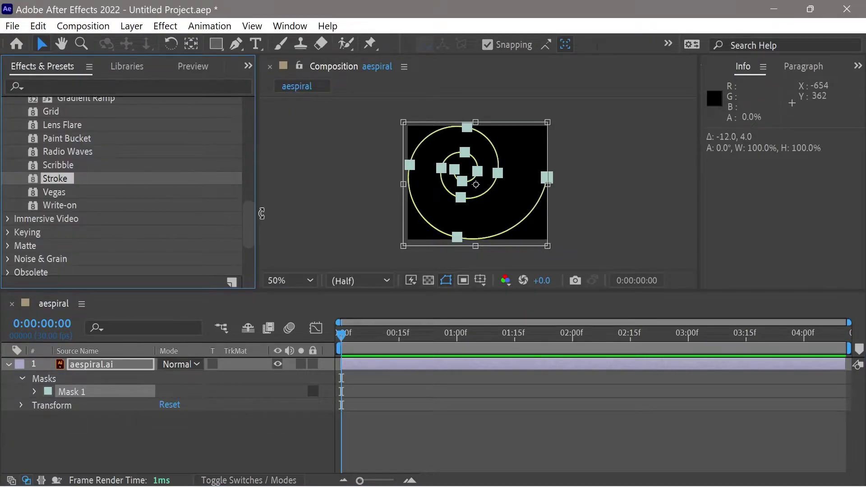
pyautogui.moveTo(248, 229)
pyautogui.mouseDown()
pyautogui.moveTo(245, 153)
pyautogui.moveTo(230, 185)
pyautogui.moveTo(231, 238)
pyautogui.mouseUp()
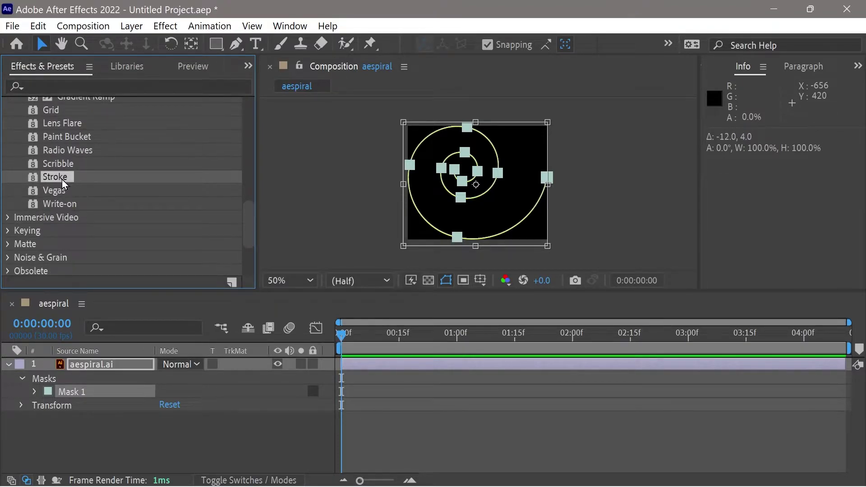
pyautogui.moveTo(65, 182)
pyautogui.mouseDown()
pyautogui.moveTo(107, 388)
pyautogui.moveTo(106, 365)
pyautogui.moveTo(103, 379)
pyautogui.mouseUp()
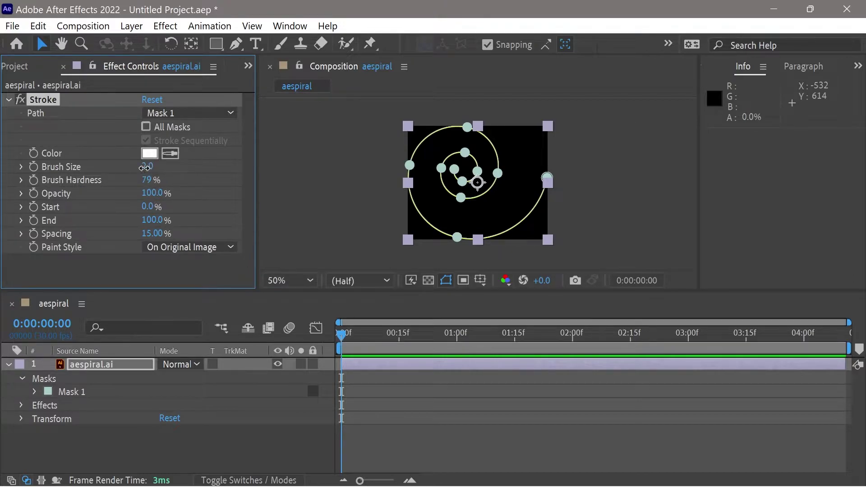
# Enlarge the Stroke brush, set Paint Style to On Transparent, and test End.
pyautogui.moveTo(148, 167); pyautogui.dragTo(252, 175)
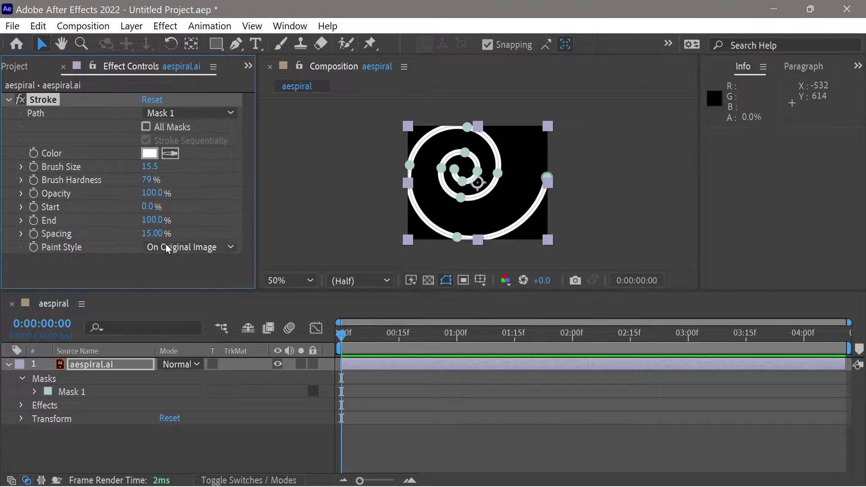
pyautogui.click(185, 252)
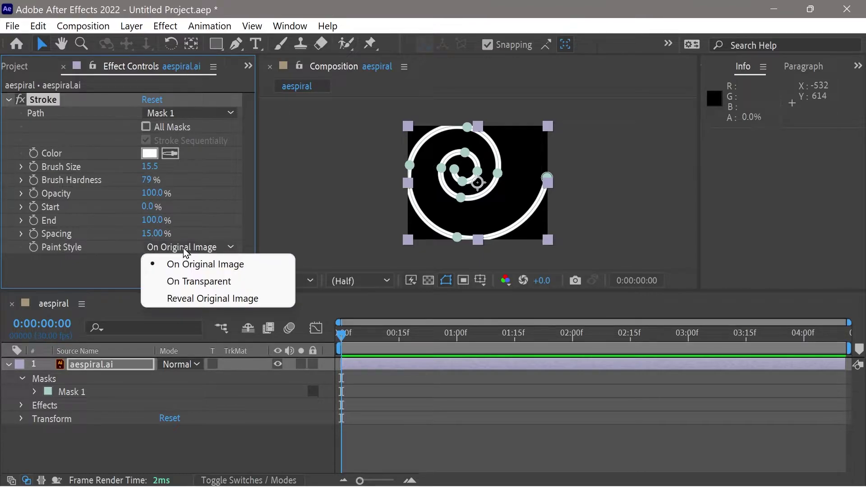
pyautogui.click(190, 280)
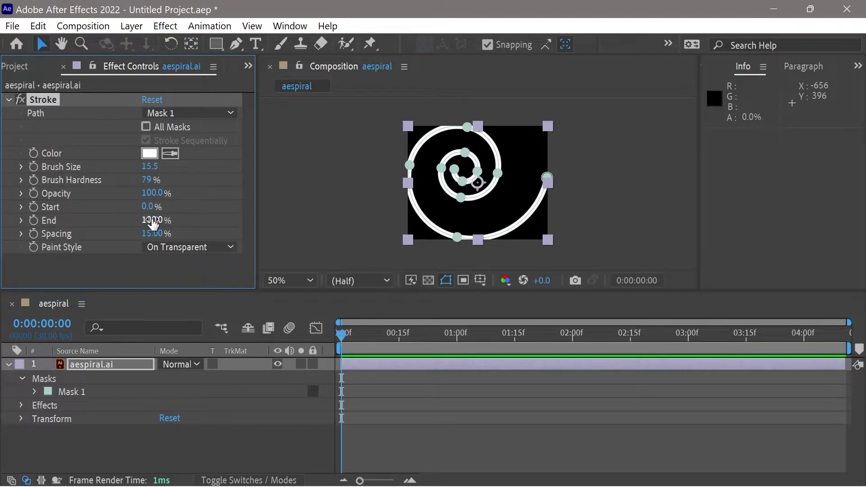
pyautogui.moveTo(151, 220)
pyautogui.mouseDown()
pyautogui.moveTo(86, 228)
pyautogui.moveTo(186, 222)
pyautogui.mouseUp()
# Keyframe the Stroke End value at 0% on frame 0.
pyautogui.click(21, 405)
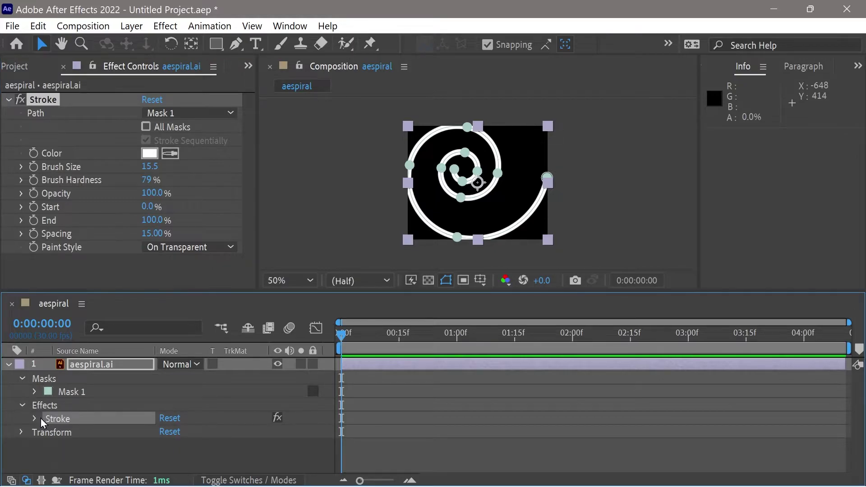
pyautogui.click(36, 420)
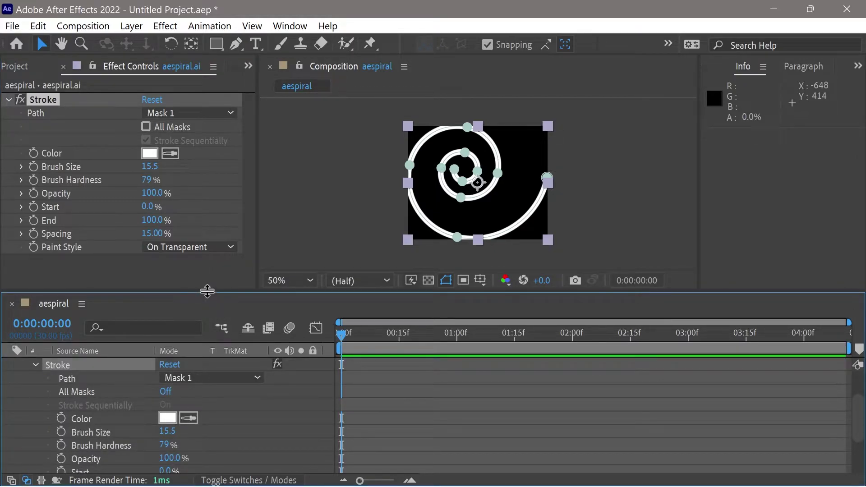
pyautogui.moveTo(206, 290); pyautogui.dragTo(204, 269)
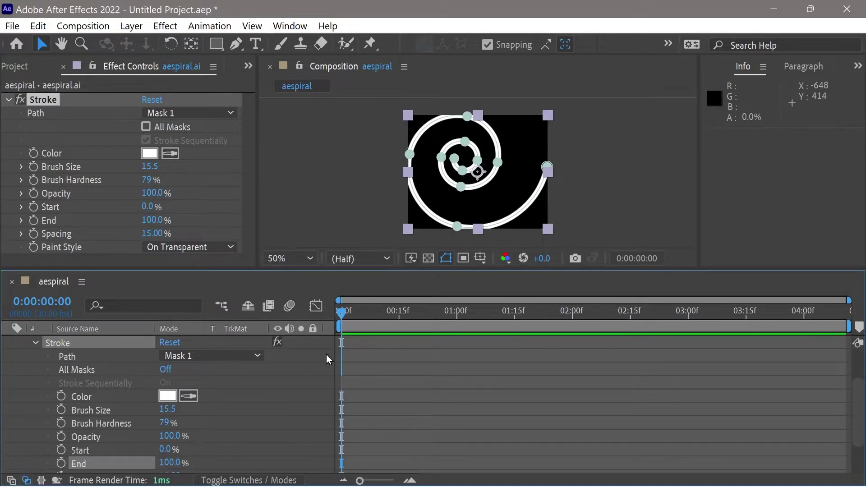
pyautogui.click(62, 463)
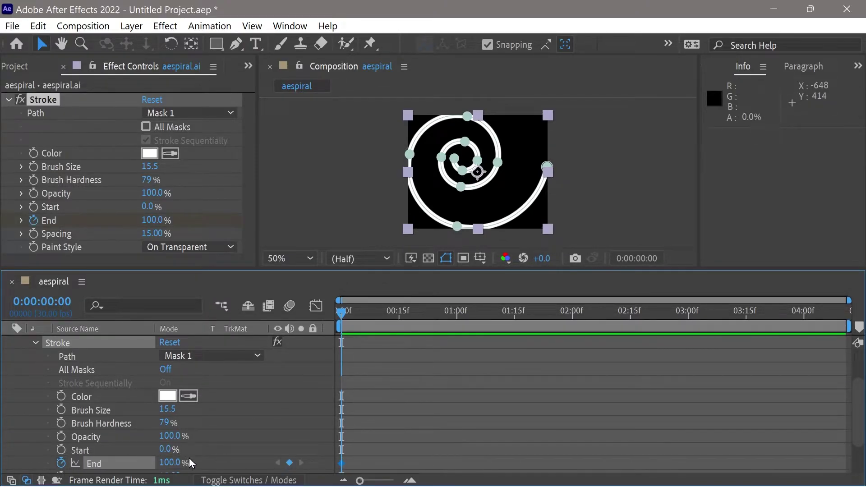
pyautogui.click(171, 464)
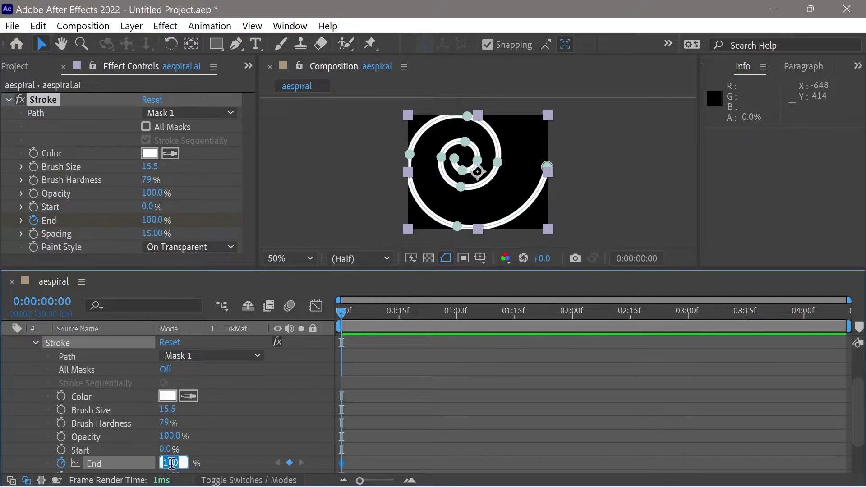
pyautogui.write('0')
pyautogui.press('Return')
# Keyframe End at 100% at 0:00:02:10 and preview the spiral drawing on.
pyautogui.moveTo(447, 312); pyautogui.dragTo(614, 303)
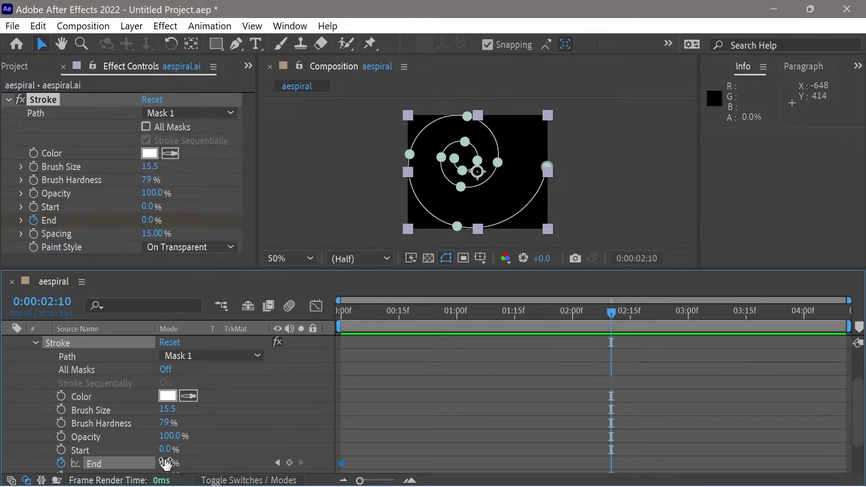
pyautogui.click(166, 463)
pyautogui.write('100')
pyautogui.press('Return')
pyautogui.press('space')
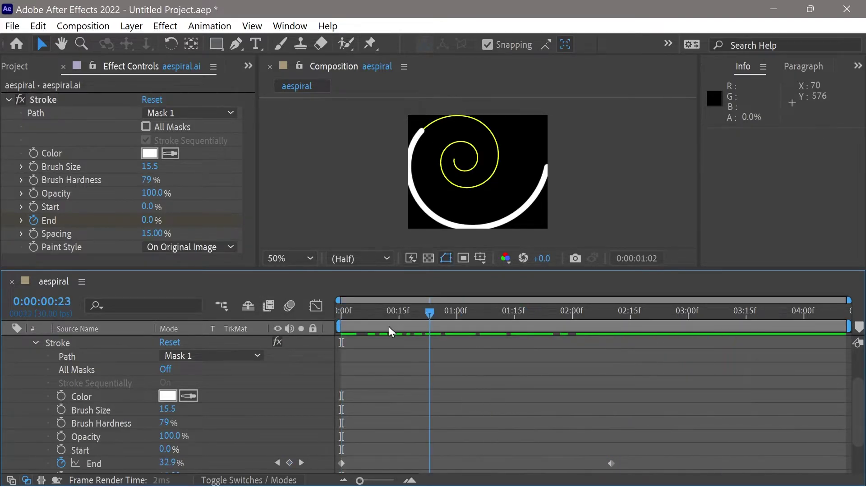
# Replay the preview and scrub to 0:00:00:11 to check the 52.2 brush stroke.
pyautogui.press('space')
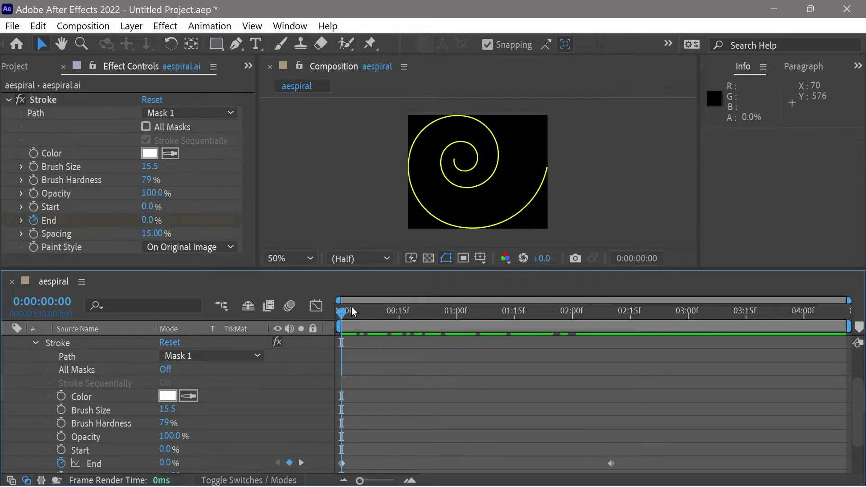
pyautogui.moveTo(347, 314)
pyautogui.mouseDown()
pyautogui.moveTo(526, 317)
pyautogui.moveTo(418, 316)
pyautogui.moveTo(475, 315)
pyautogui.moveTo(570, 341)
pyautogui.moveTo(524, 323)
pyautogui.moveTo(603, 341)
pyautogui.moveTo(404, 302)
pyautogui.mouseUp()
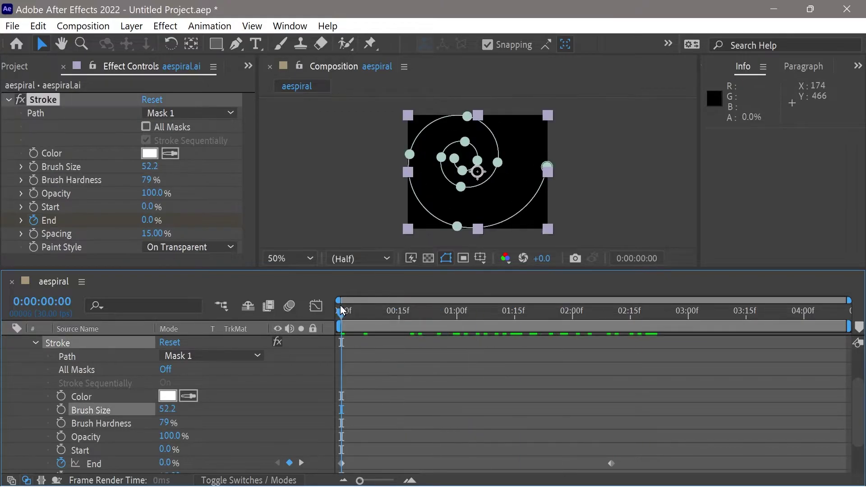
pyautogui.moveTo(342, 312)
pyautogui.mouseDown()
pyautogui.moveTo(671, 352)
pyautogui.moveTo(422, 325)
pyautogui.moveTo(570, 343)
pyautogui.moveTo(343, 330)
pyautogui.moveTo(474, 332)
pyautogui.moveTo(396, 320)
pyautogui.moveTo(493, 319)
pyautogui.moveTo(330, 318)
pyautogui.mouseUp()
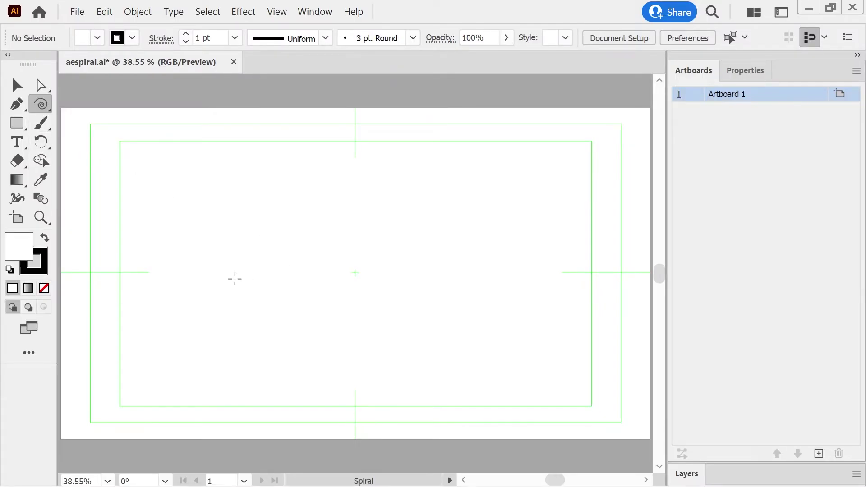
# Place a spiral using the second winding style with 30 segments.
pyautogui.click(231, 257)
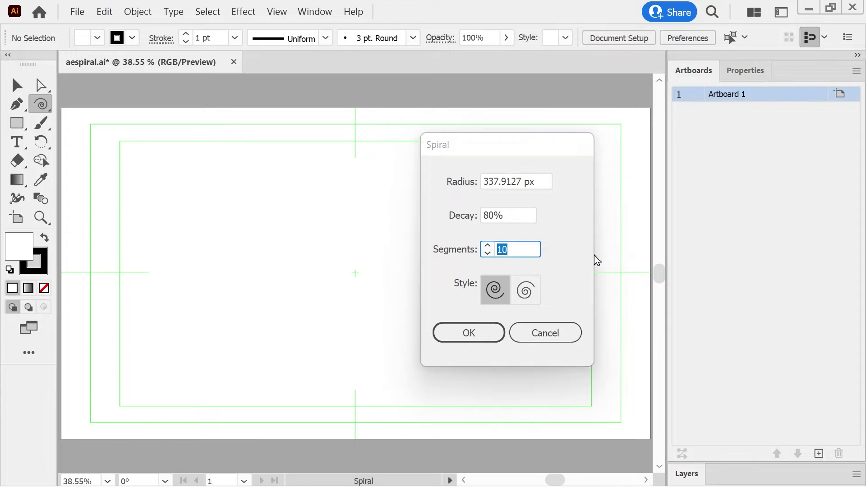
pyautogui.click(526, 291)
pyautogui.click(488, 247)
pyautogui.click(488, 246)
pyautogui.click(488, 247)
pyautogui.click(488, 246)
pyautogui.click(488, 246)
pyautogui.tripleClick(488, 247)
pyautogui.doubleClick(488, 246)
pyautogui.doubleClick(488, 246)
pyautogui.click(488, 247)
pyautogui.tripleClick(488, 246)
# Set the spiral's decay to 95% and radius to 200 px, then create it.
pyautogui.moveTo(495, 213); pyautogui.dragTo(479, 220)
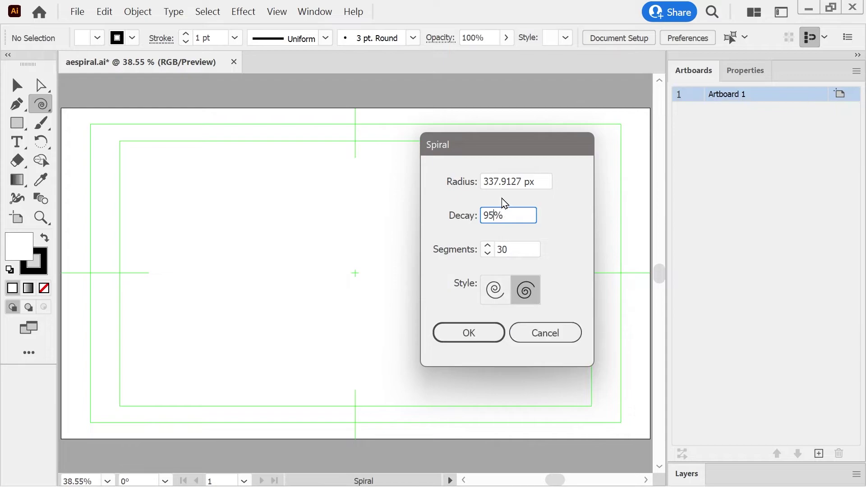
pyautogui.moveTo(519, 182); pyautogui.dragTo(499, 182)
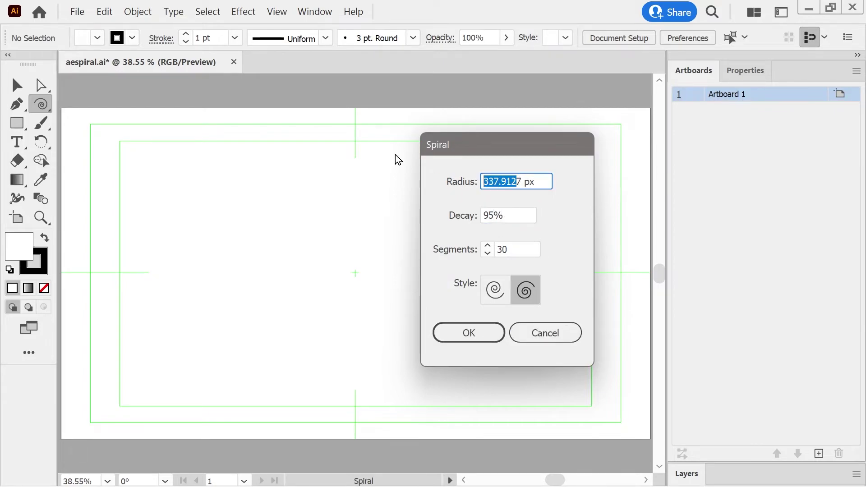
pyautogui.write('200')
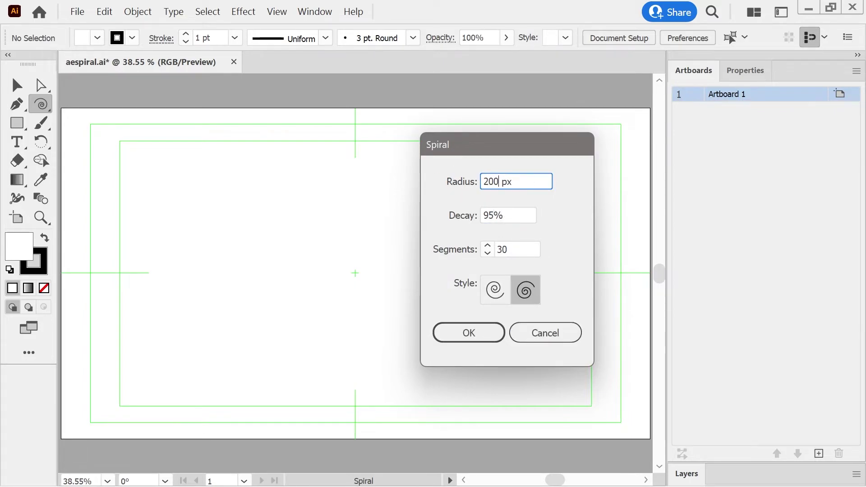
pyautogui.click(458, 334)
# Centre the new spiral horizontally and vertically on the artboard.
pyautogui.click(560, 38)
pyautogui.click(423, 83)
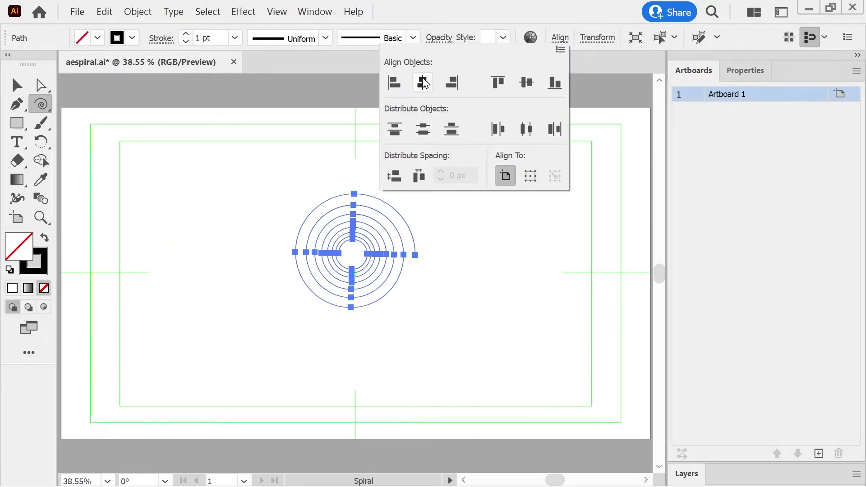
pyautogui.click(531, 86)
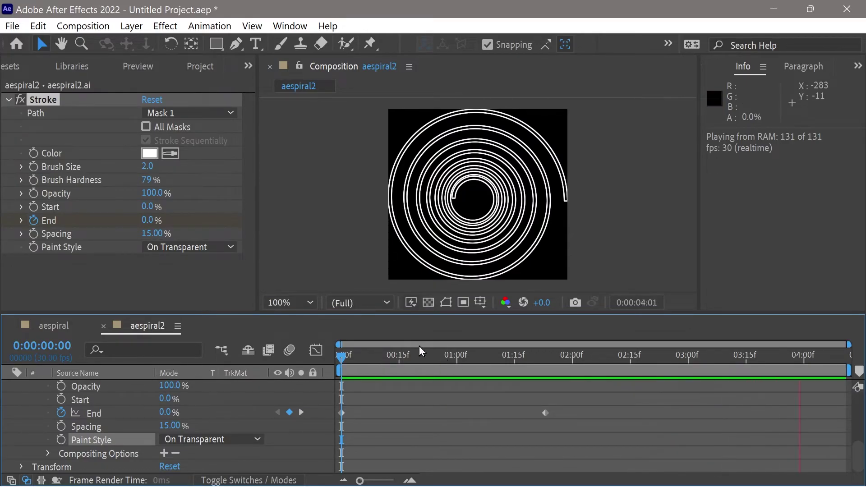
# Widen aespiral2's stroke Spacing so the line breaks into separate dabs, then preview the dotted spiral.
pyautogui.press('space')
pyautogui.press('space')
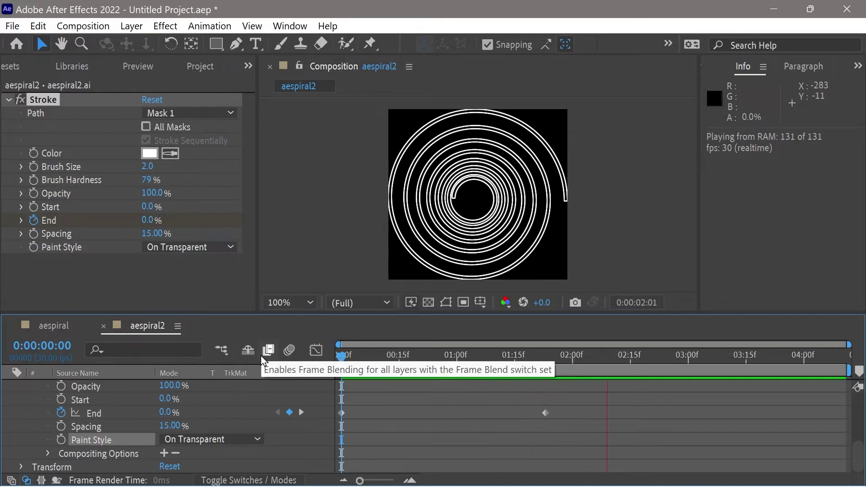
pyautogui.moveTo(151, 233); pyautogui.dragTo(166, 237)
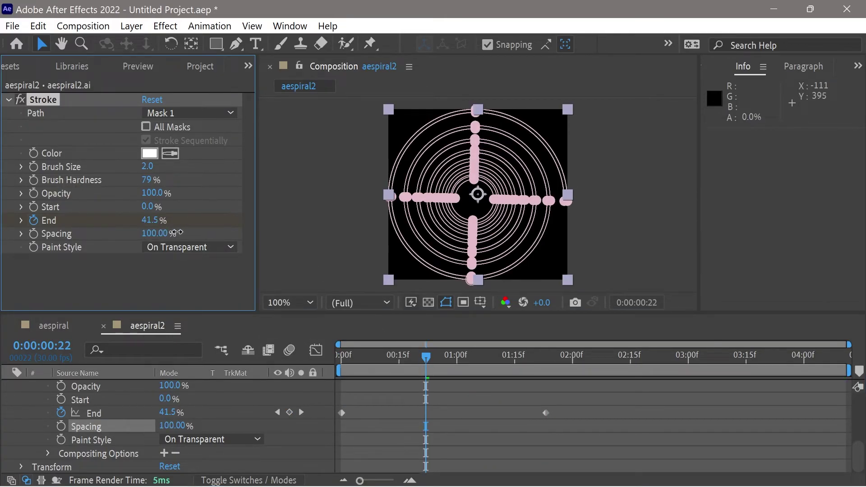
pyautogui.press('space')
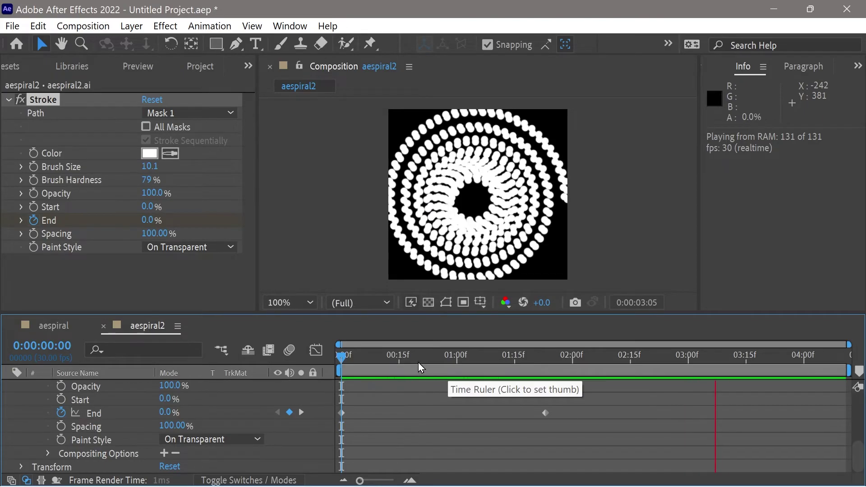
# Replay and scrub the partly drawn spiral, then adjust the stroke Spacing to 42%.
pyautogui.moveTo(419, 364); pyautogui.dragTo(339, 364)
pyautogui.press('space')
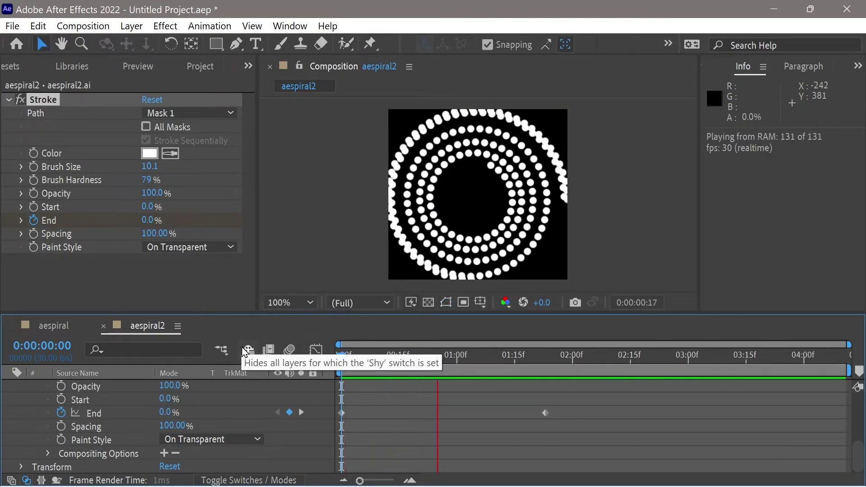
pyautogui.press('space')
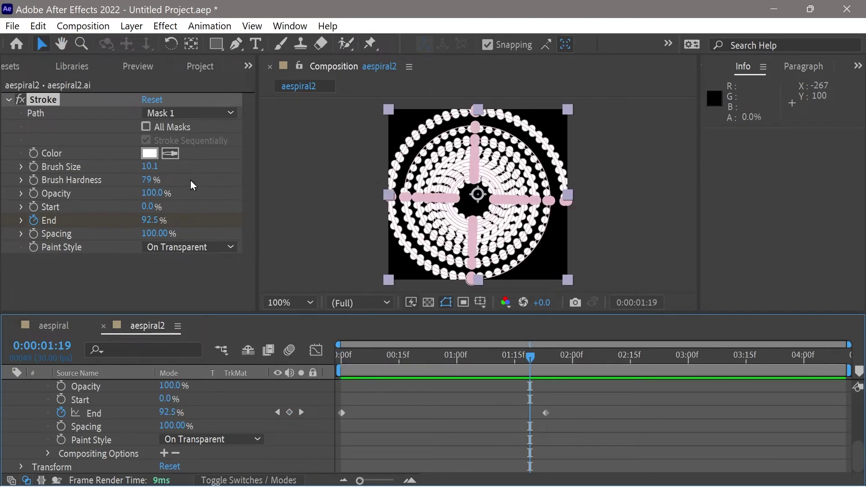
pyautogui.moveTo(412, 356); pyautogui.dragTo(449, 372)
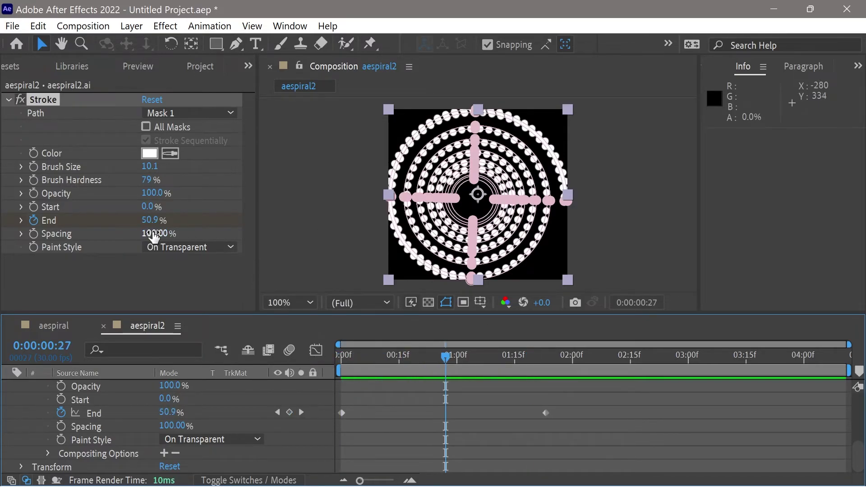
pyautogui.moveTo(154, 235); pyautogui.dragTo(120, 238)
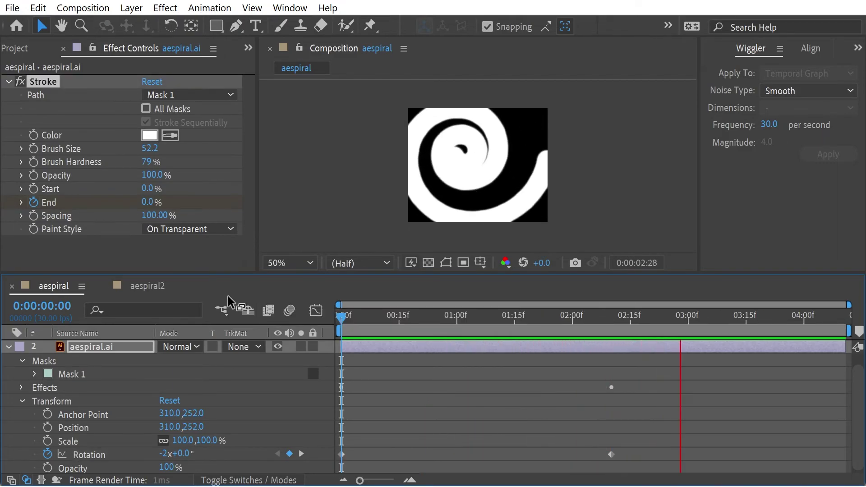
# Turn on frame blending and preview the spiral rotating from -2x to 2x as it draws on.
pyautogui.click(271, 310)
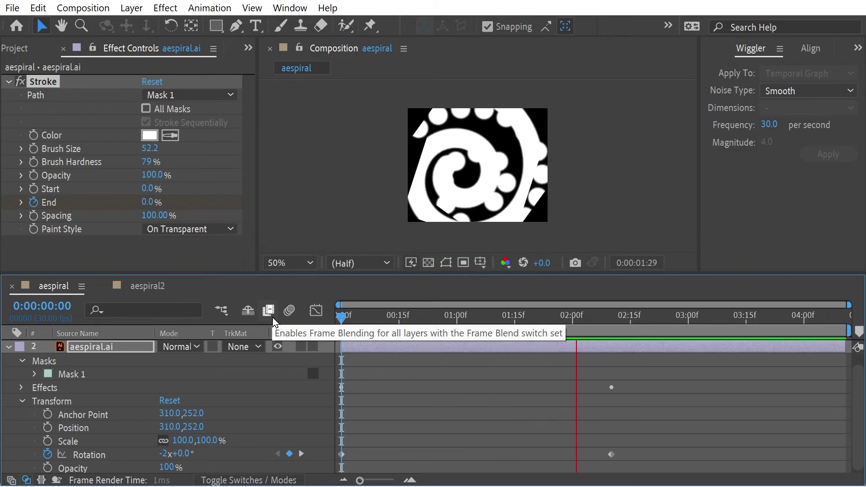
pyautogui.click(434, 318)
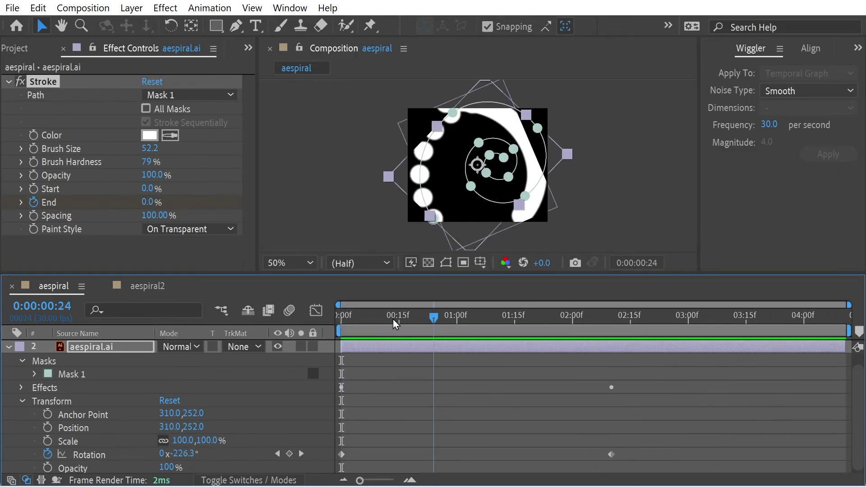
pyautogui.press('space')
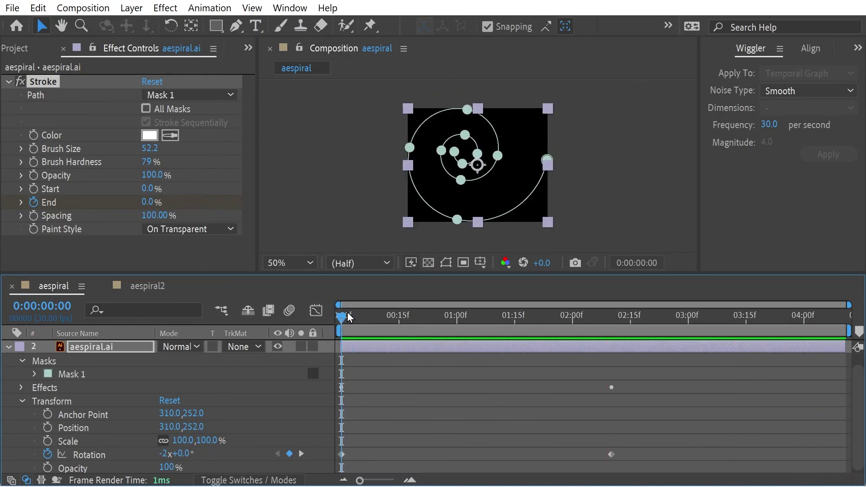
pyautogui.moveTo(362, 320)
pyautogui.mouseDown()
pyautogui.moveTo(642, 360)
pyautogui.moveTo(480, 360)
pyautogui.moveTo(357, 337)
pyautogui.moveTo(416, 327)
pyautogui.moveTo(358, 329)
pyautogui.moveTo(437, 327)
pyautogui.moveTo(664, 355)
pyautogui.mouseUp()
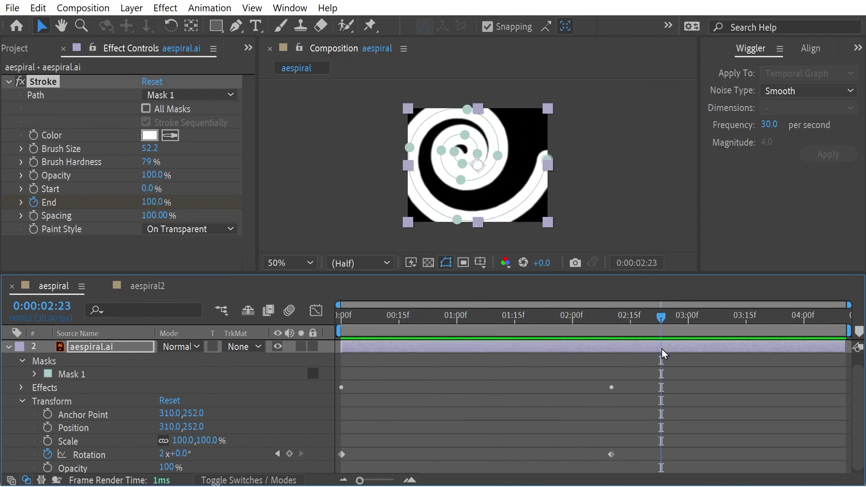